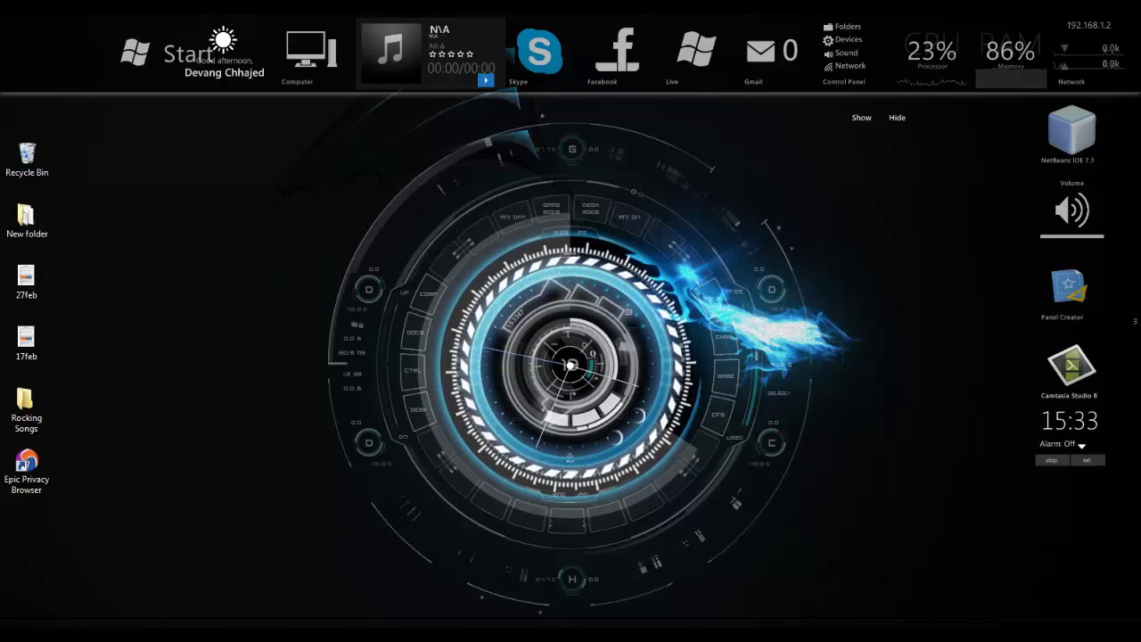
# Open the Facebook welcome page in the browser from the desktop shortcut
pyautogui.click(632, 55)
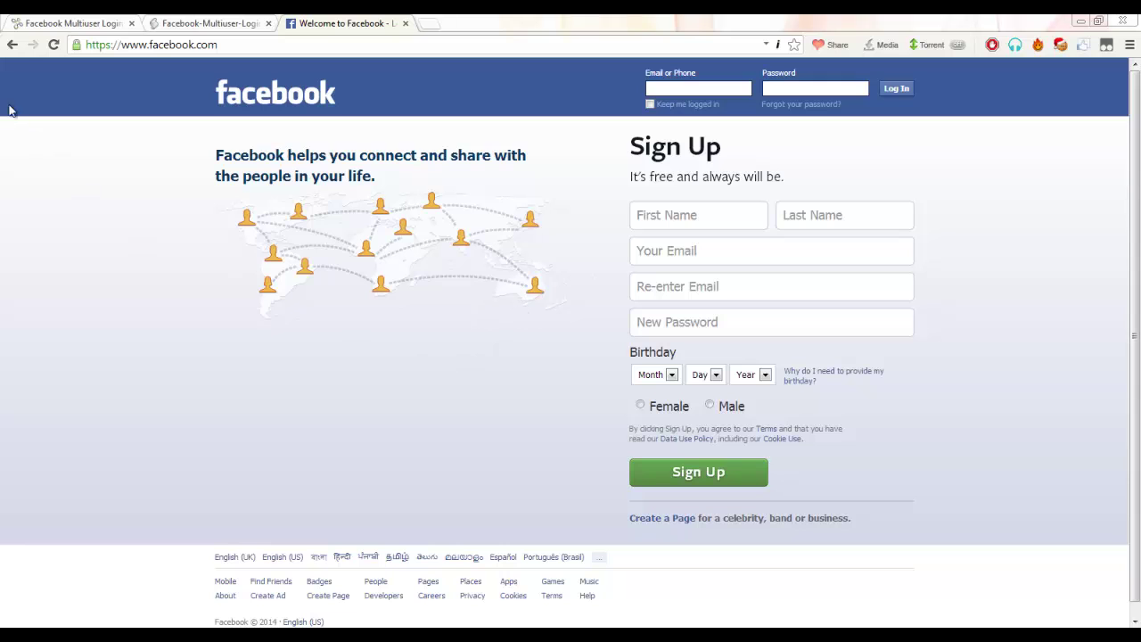
pyautogui.click(46, 24)
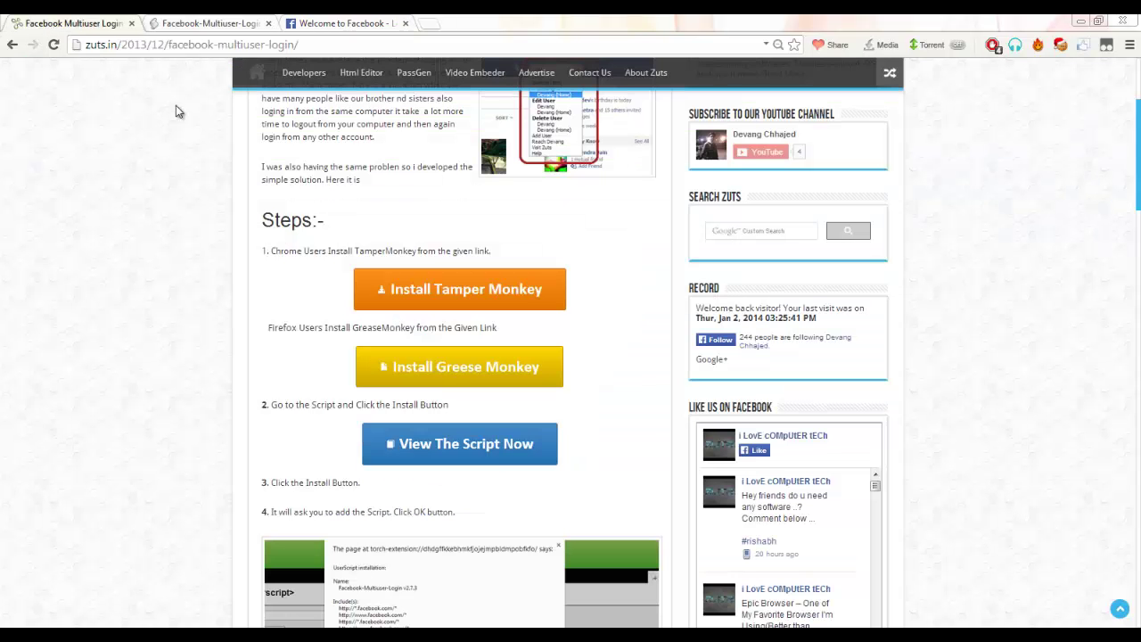
pyautogui.scroll(3, 258, 183)
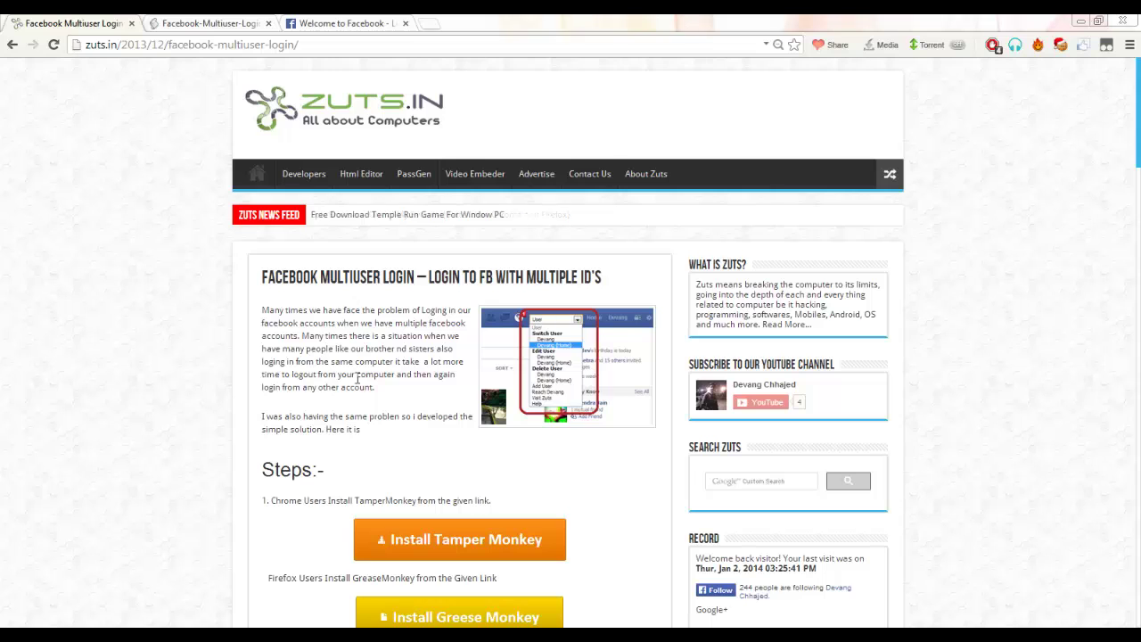
pyautogui.scroll(-1, 364, 374)
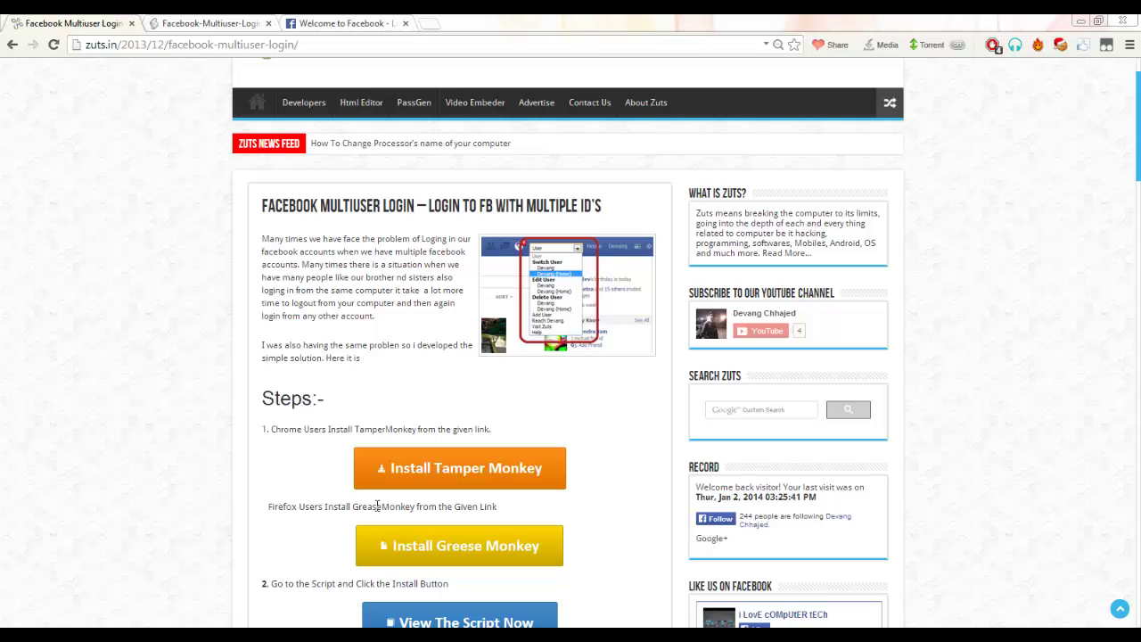
pyautogui.scroll(-2, 379, 506)
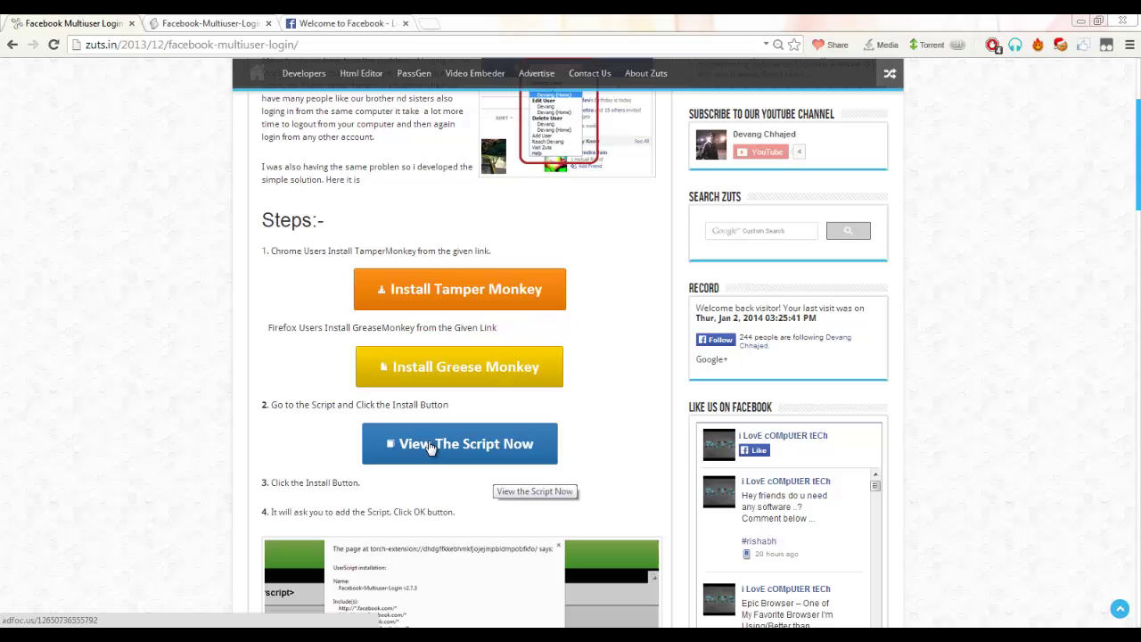
# Install the Facebook-Multiuser-Login 2.7.3 userscript into Tampermonkey, then return to the Facebook tab
pyautogui.click(214, 23)
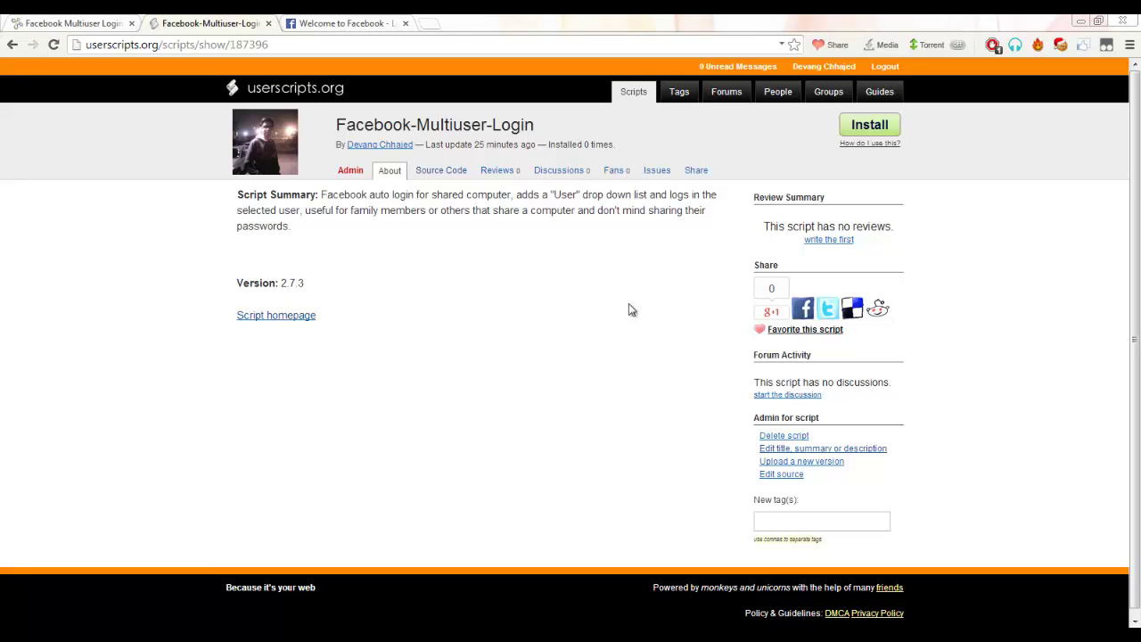
pyautogui.click(871, 132)
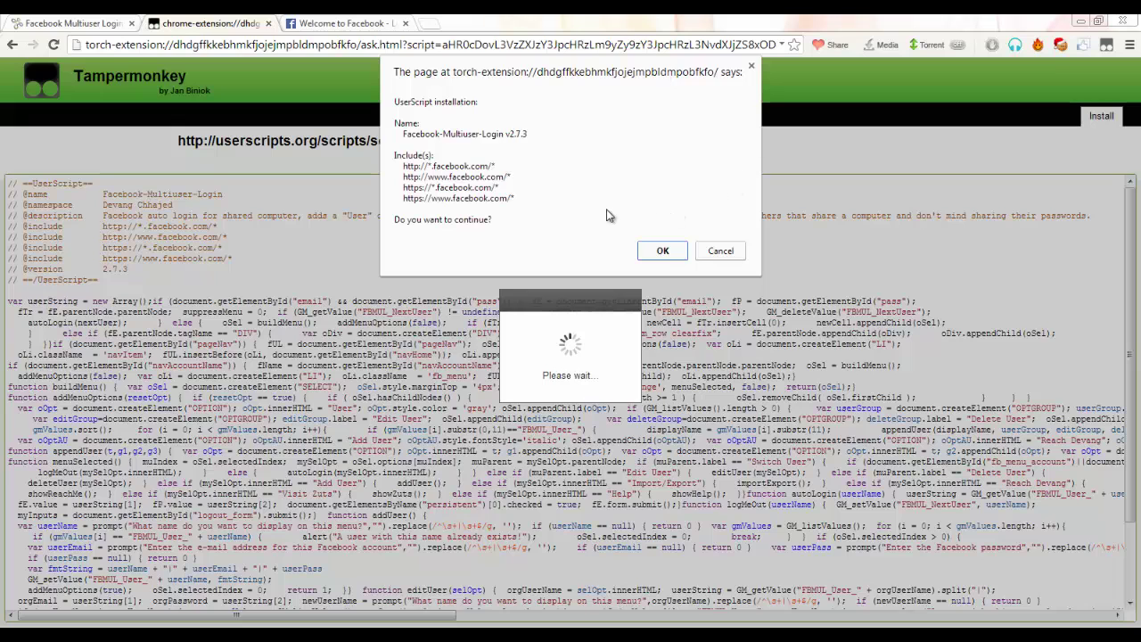
pyautogui.click(666, 251)
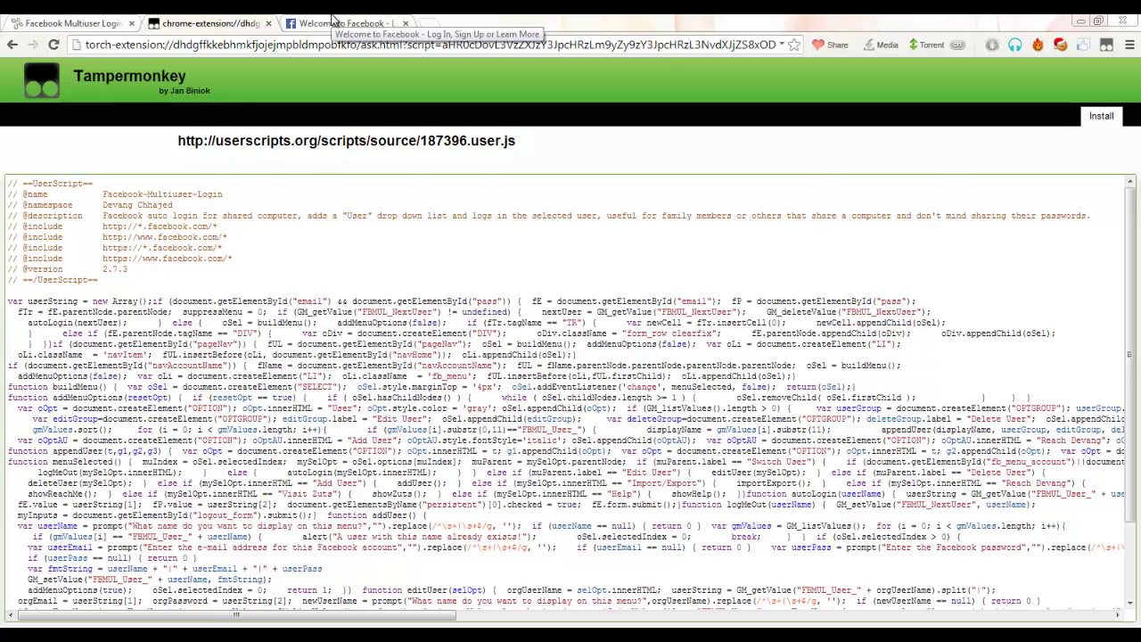
pyautogui.click(332, 21)
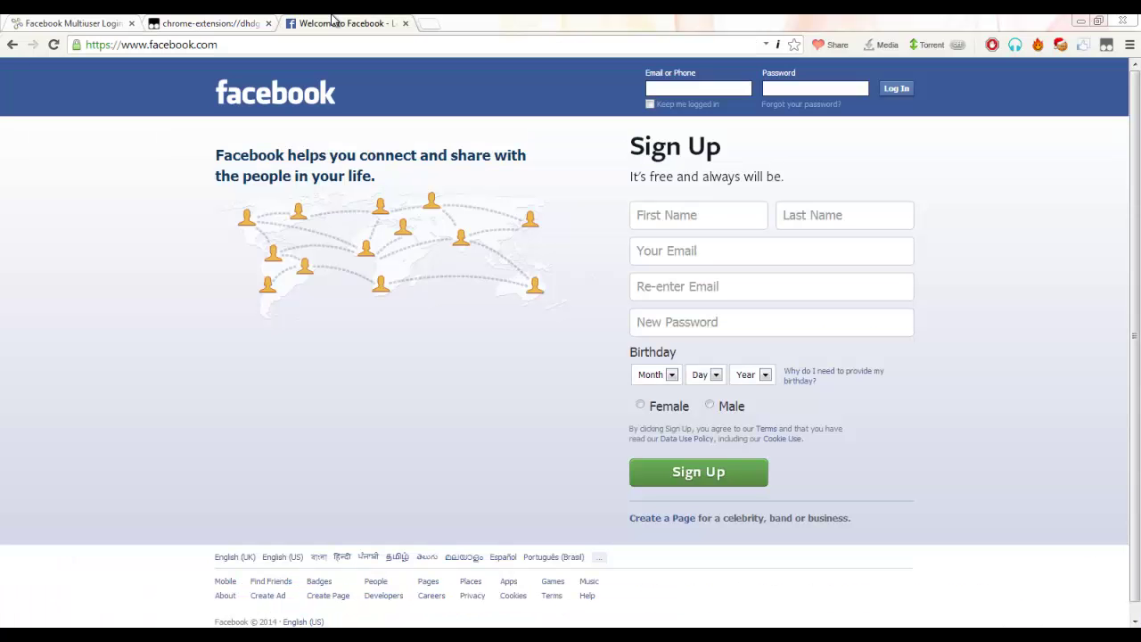
# Reload Facebook, erase the leftover e-mail, uncheck Keep me logged in, and expand the User list
pyautogui.click(54, 44)
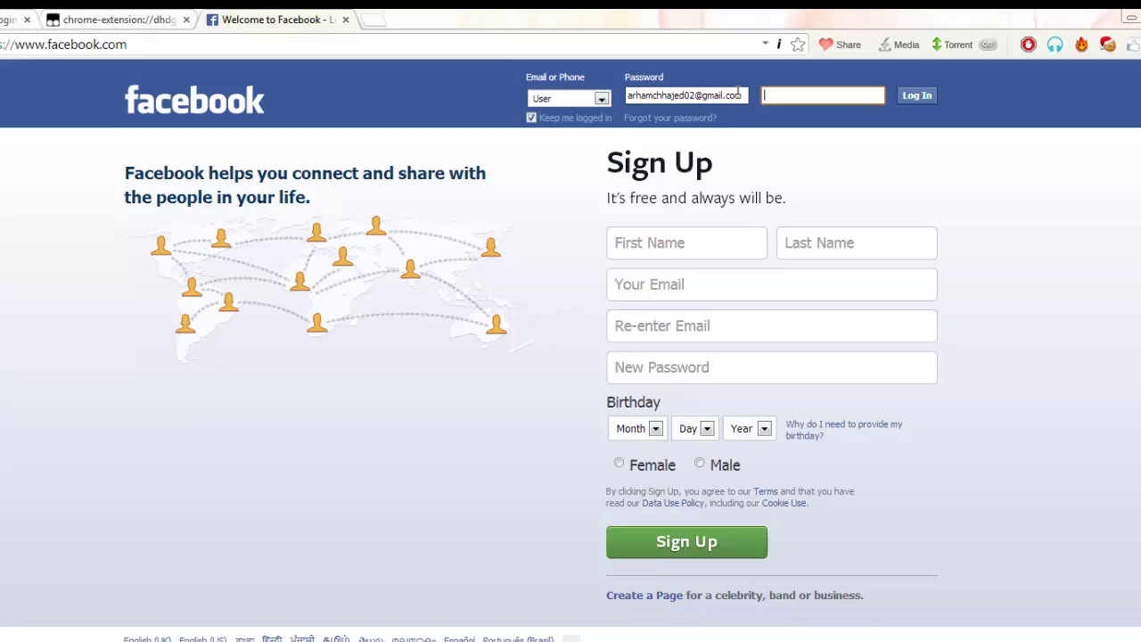
pyautogui.moveTo(737, 92); pyautogui.dragTo(619, 92)
pyautogui.press('BackSpace')
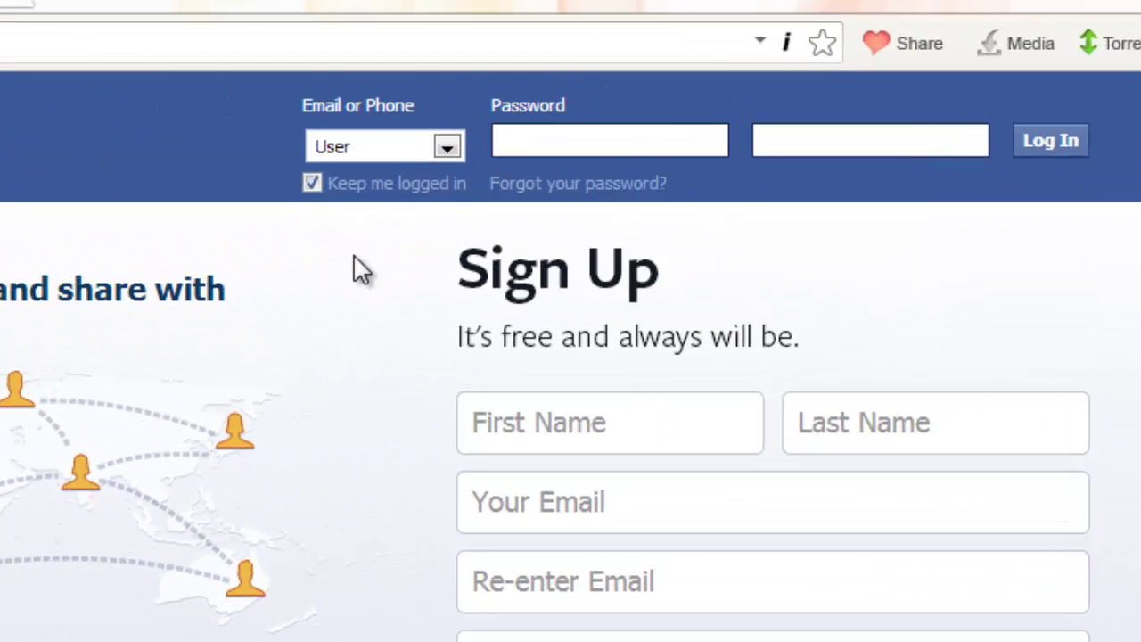
pyautogui.click(368, 186)
pyautogui.click(375, 154)
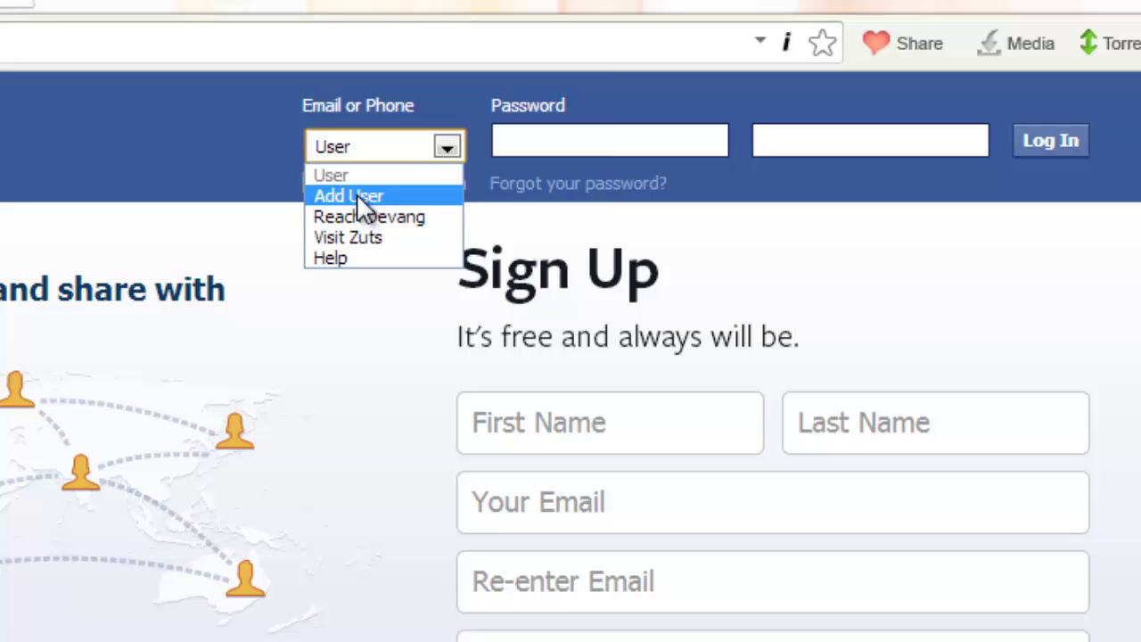
# Choose Add User, enter the new user's display name, and start typing the account e-mail
pyautogui.click(356, 196)
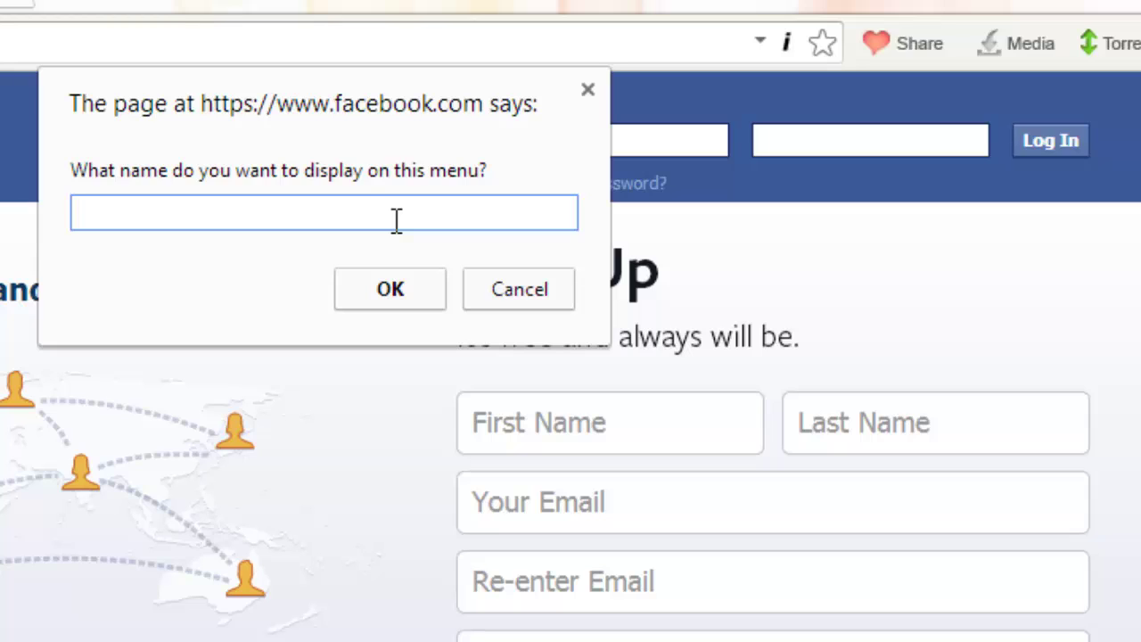
pyautogui.write('Devang')
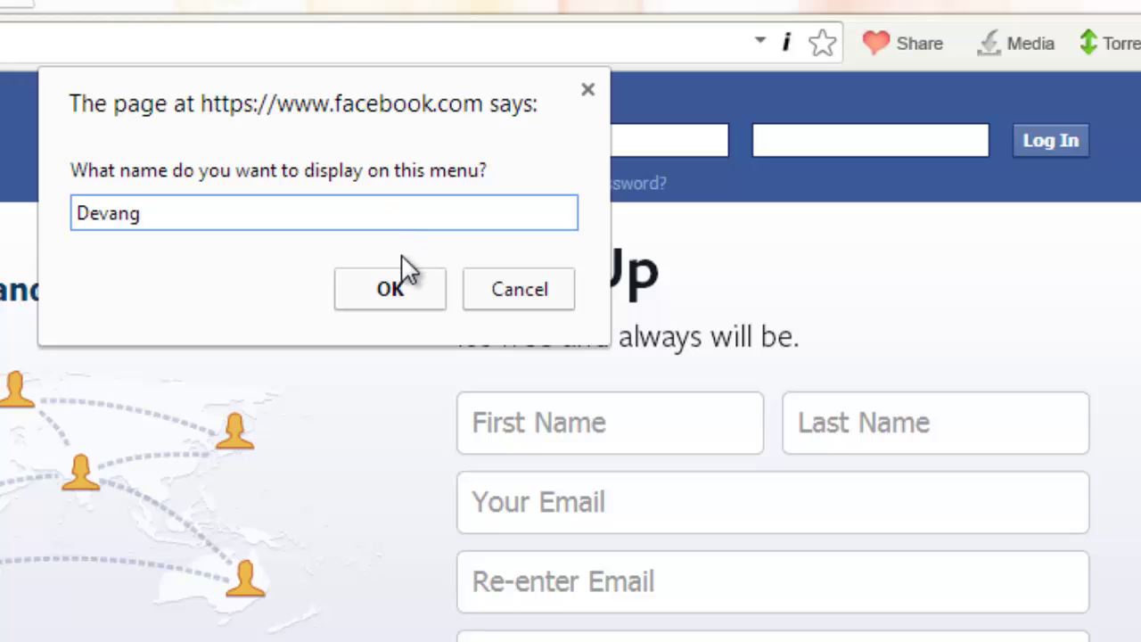
pyautogui.click(392, 289)
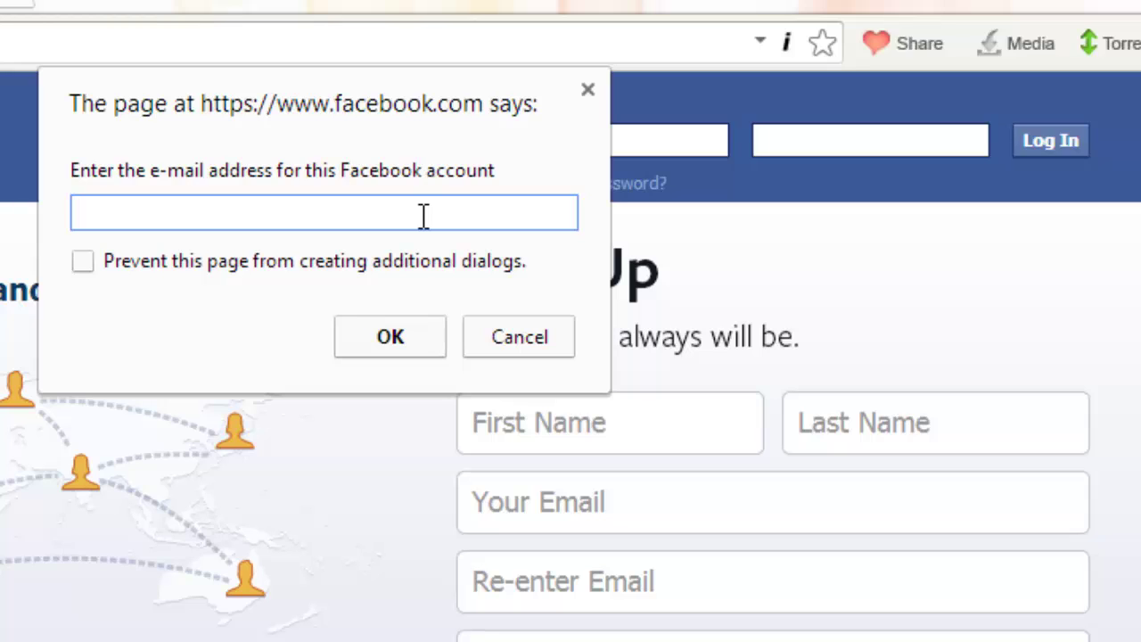
pyautogui.write('thev')
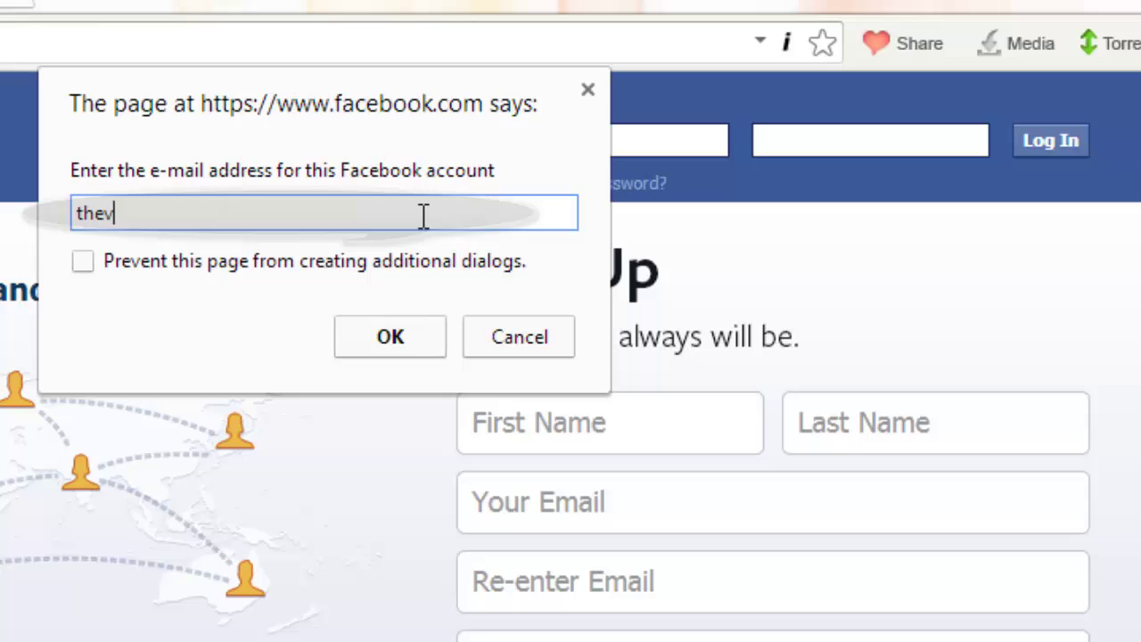
pyautogui.write('ernex')
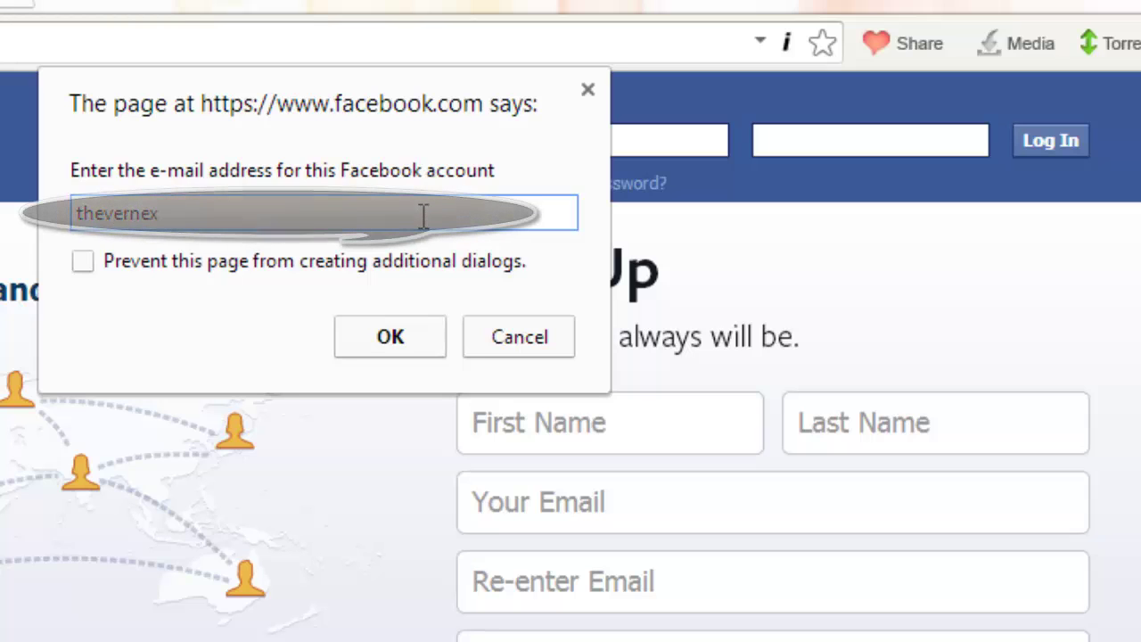
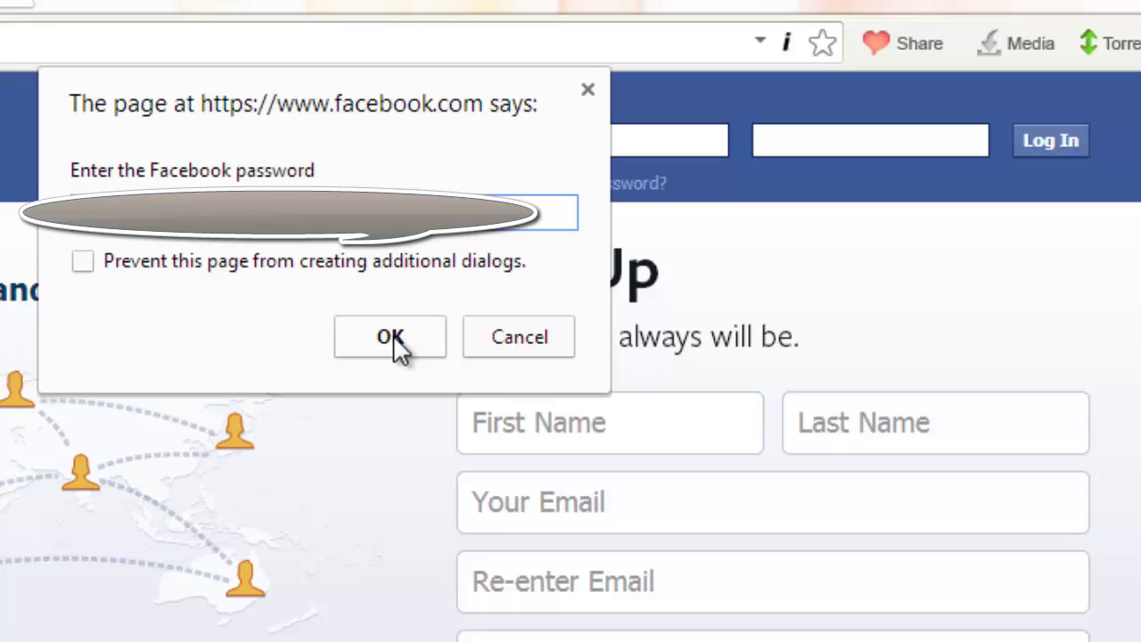
# Confirm the 'Enter the Facebook password' prompt with OK to return to the login page
pyautogui.click(393, 337)
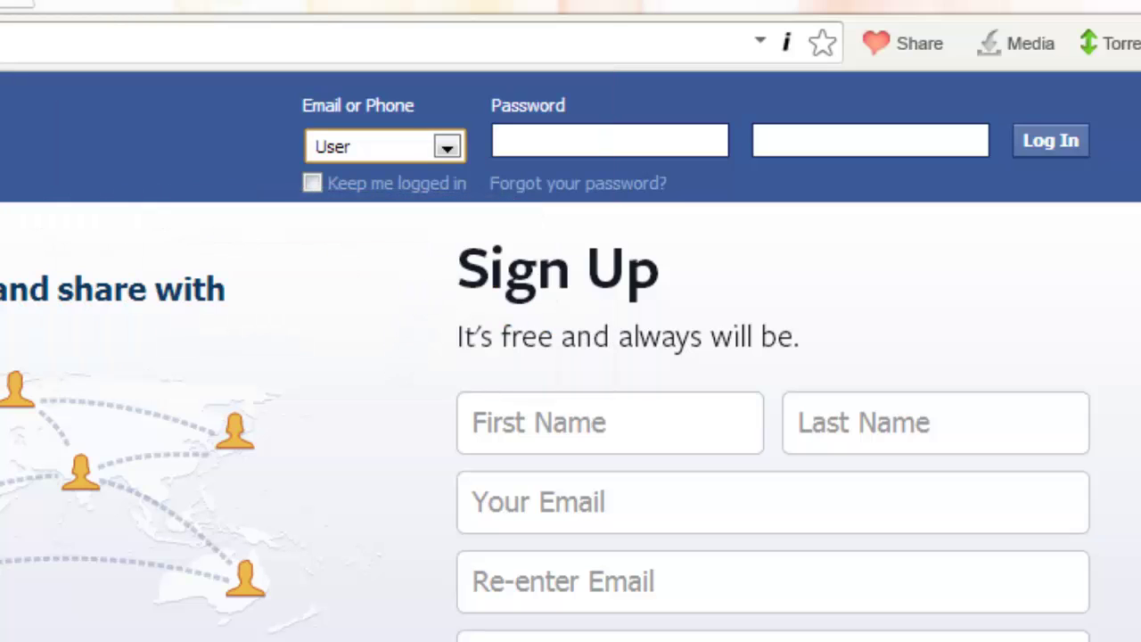
# Choose Add User from the User dropdown beside the Email or Phone field
pyautogui.click(443, 149)
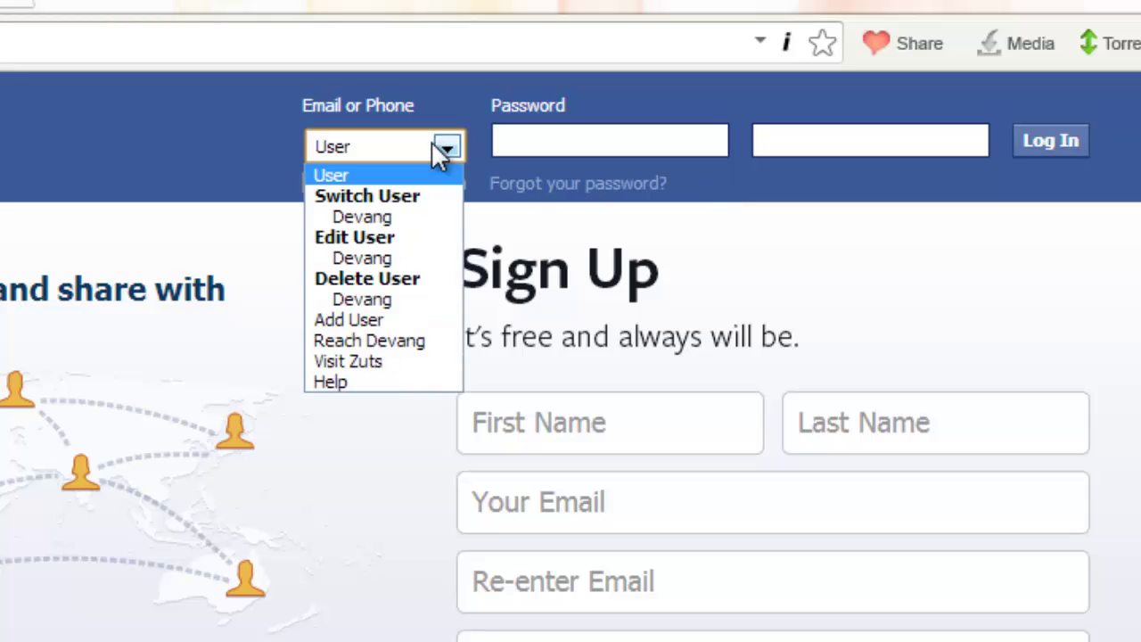
pyautogui.click(369, 324)
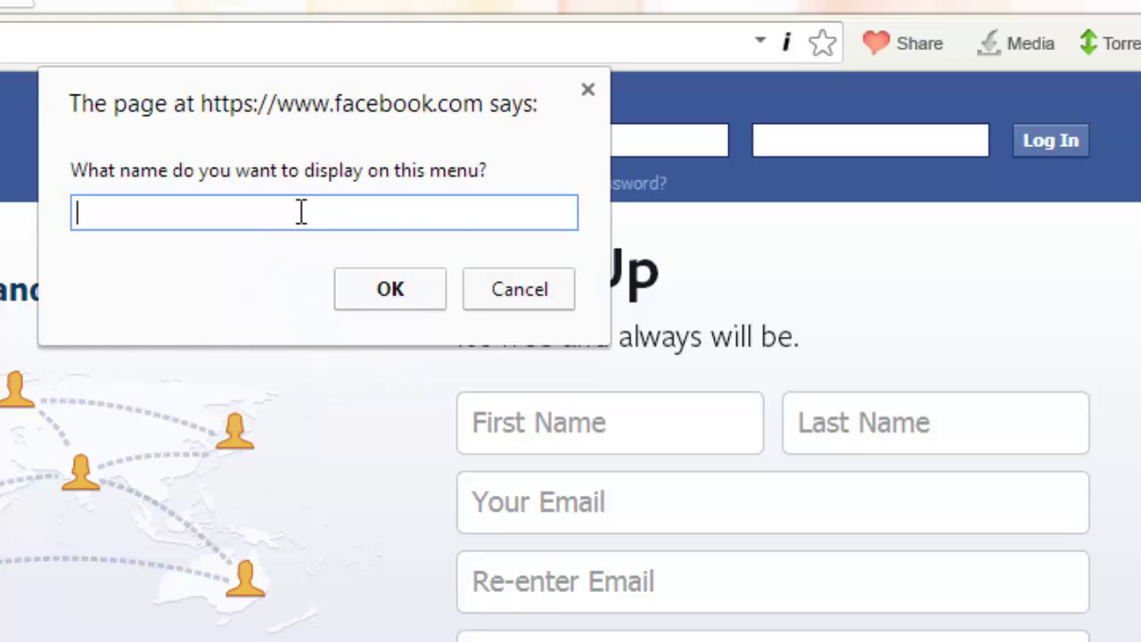
# Enter the new account's display name in the menu-name prompt
pyautogui.write('Devang Home')
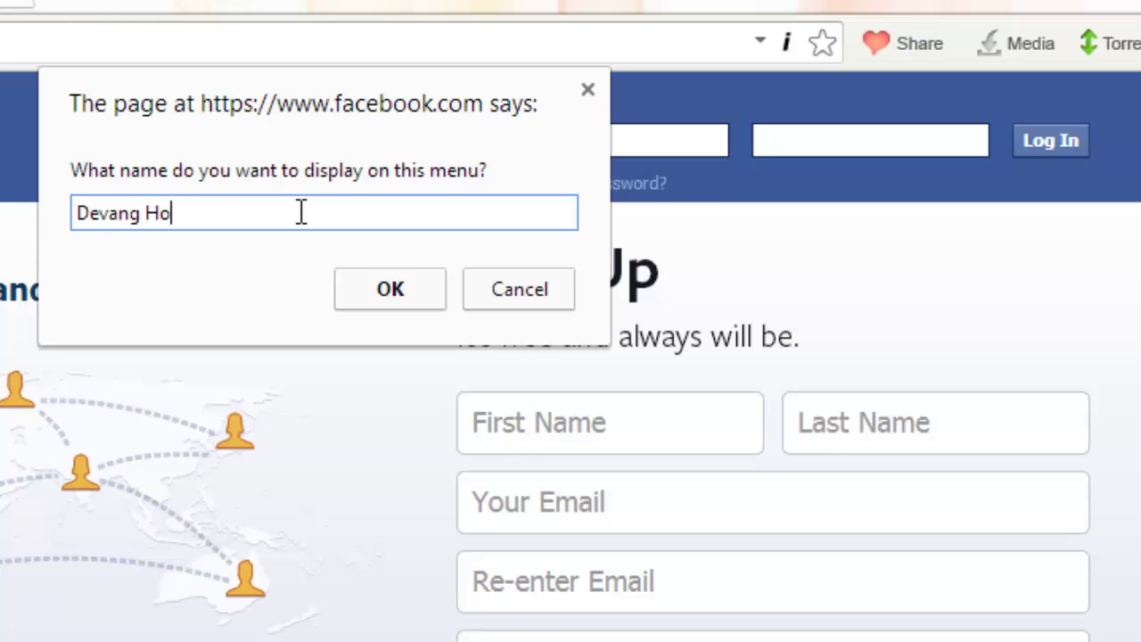
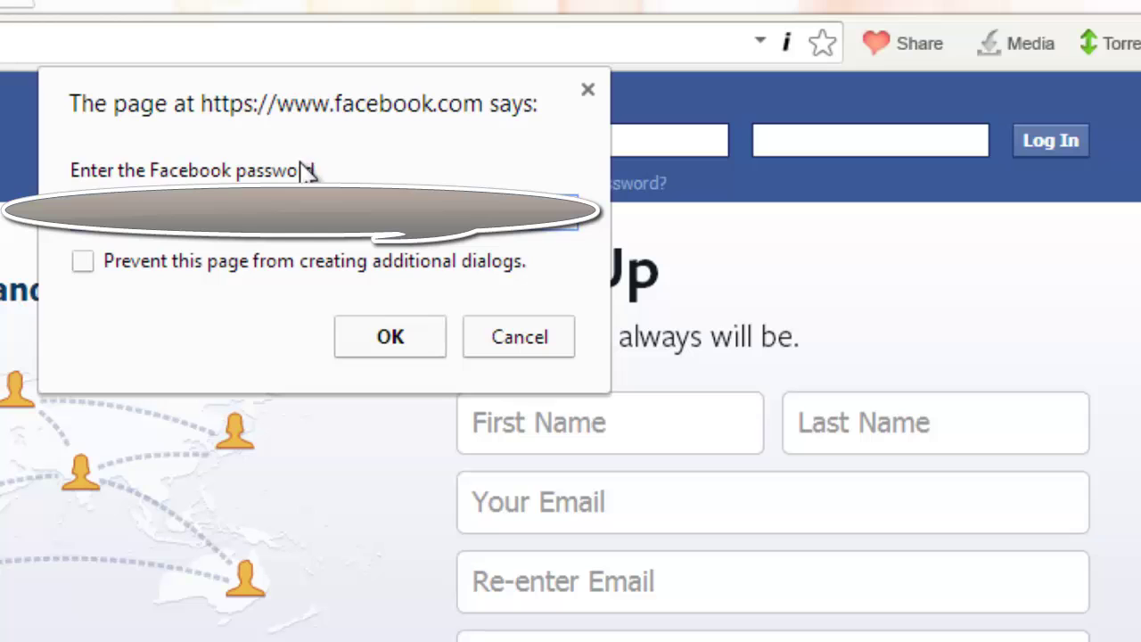
# Confirm the account's password so it is saved under 'User' on the login form
pyautogui.click(379, 329)
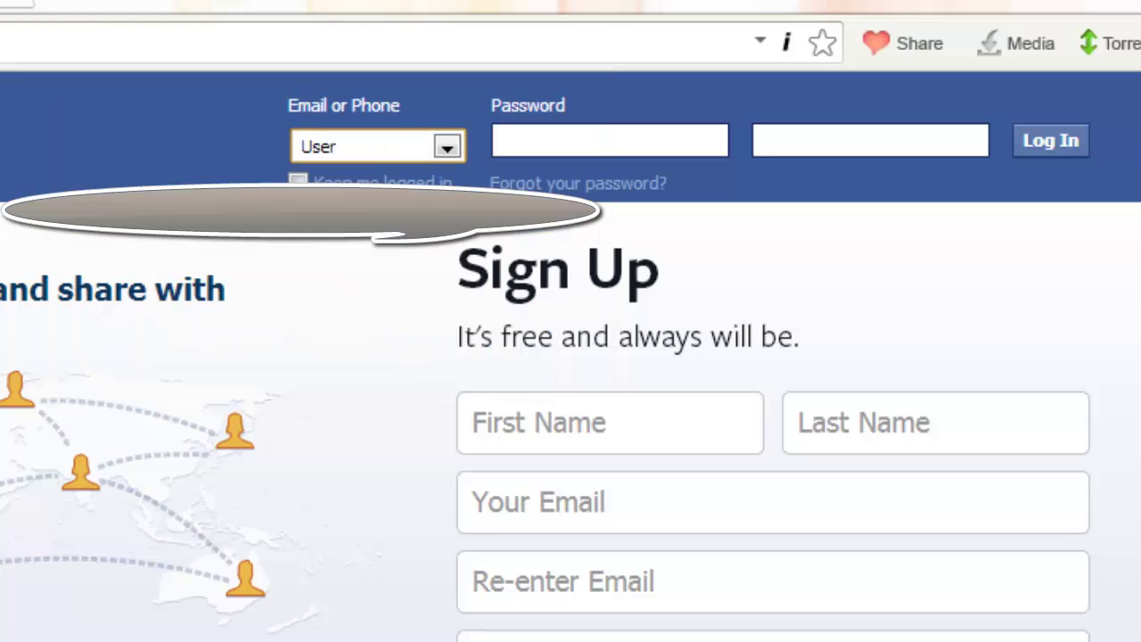
# Log in as the first saved account from the User dropdown and view the News Feed
pyautogui.click(445, 148)
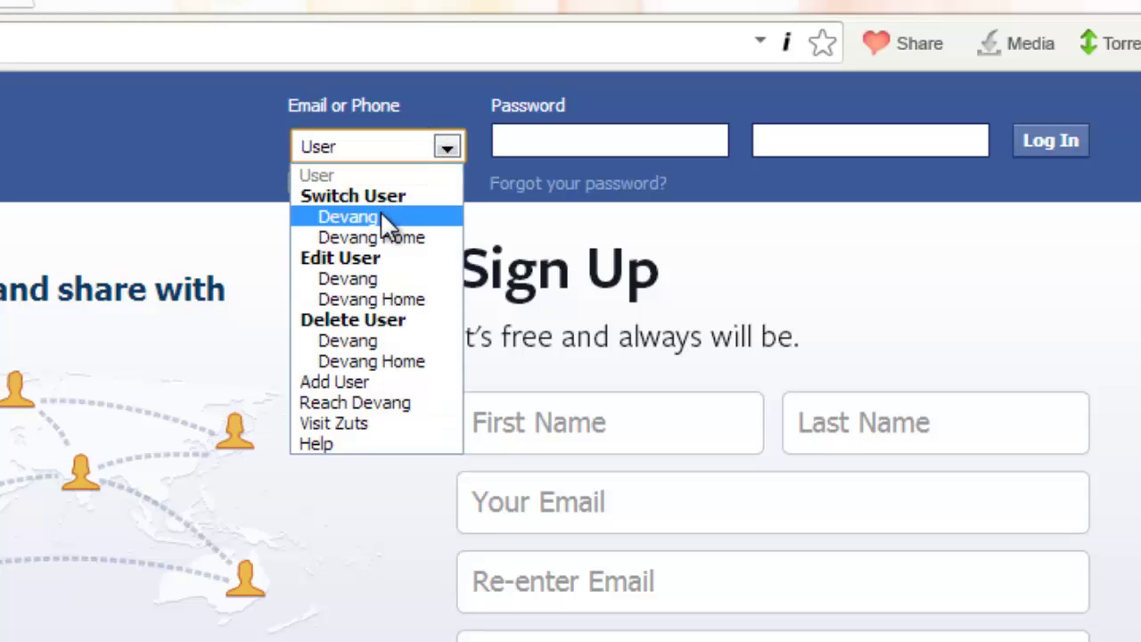
pyautogui.click(328, 217)
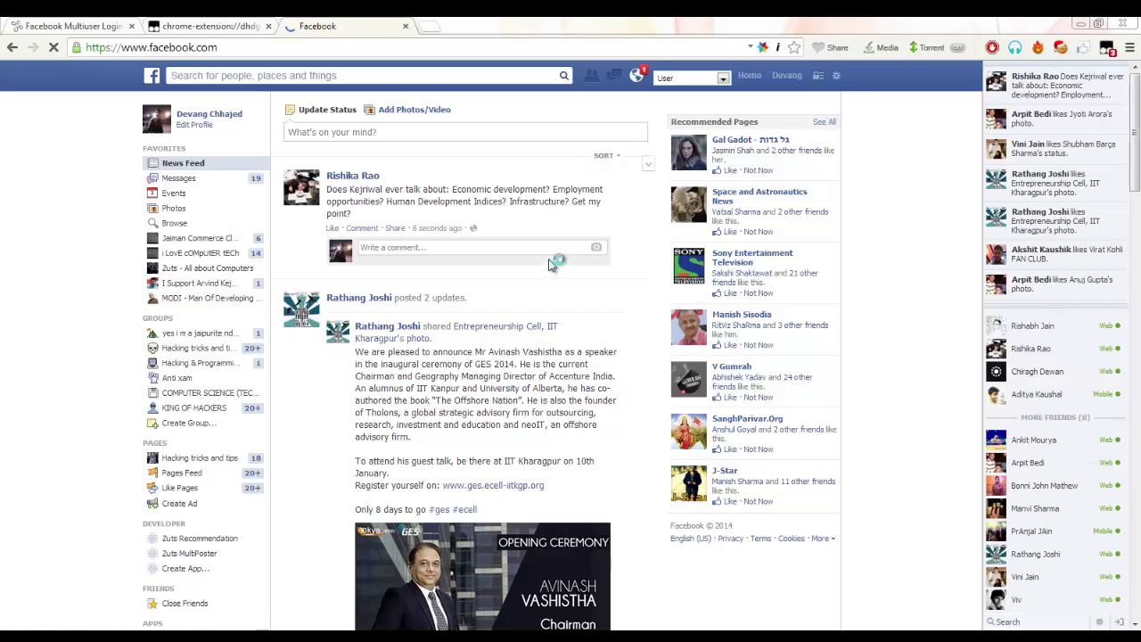
pyautogui.scroll(-3, 549, 258)
pyautogui.scroll(2, 545, 248)
pyautogui.scroll(2, 546, 243)
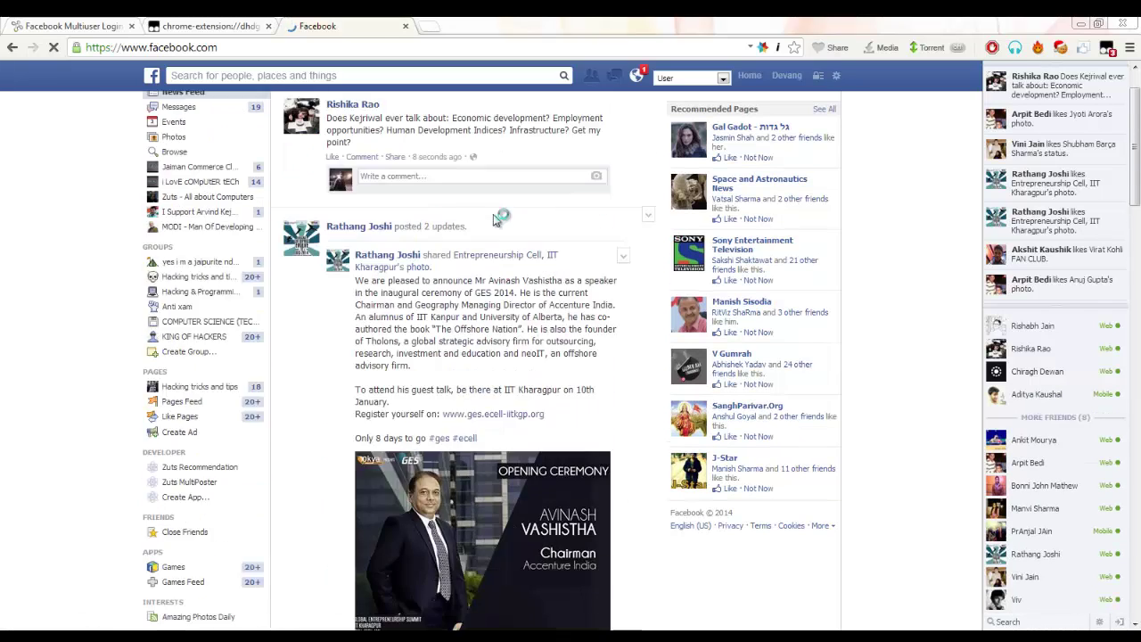
# Switch to the second saved account from the User dropdown in the top bar
pyautogui.click(684, 80)
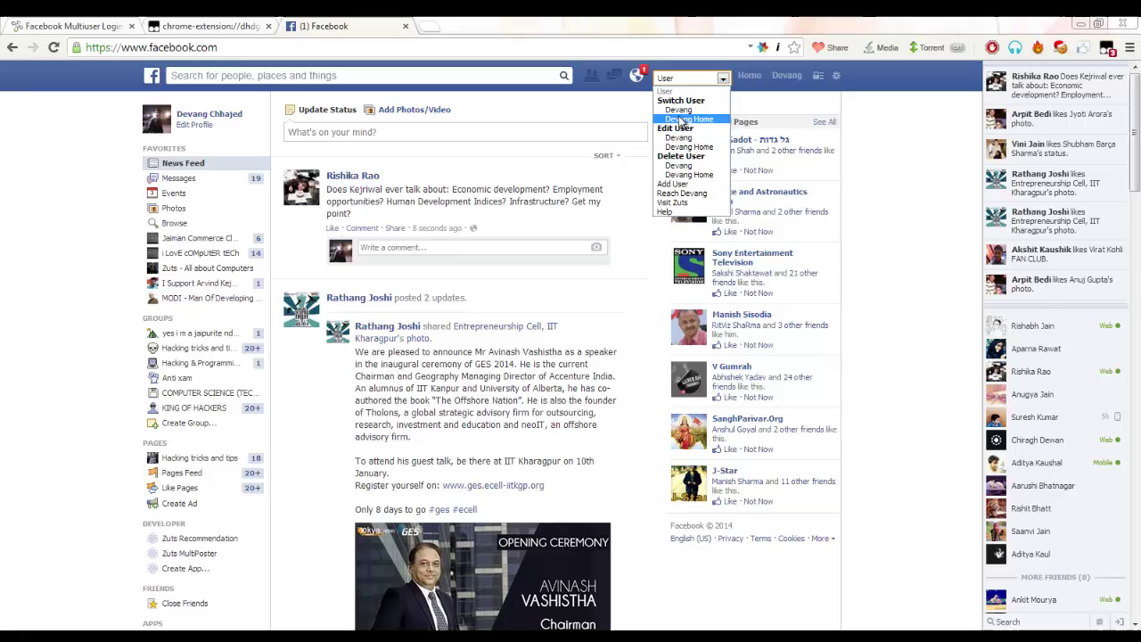
pyautogui.click(682, 119)
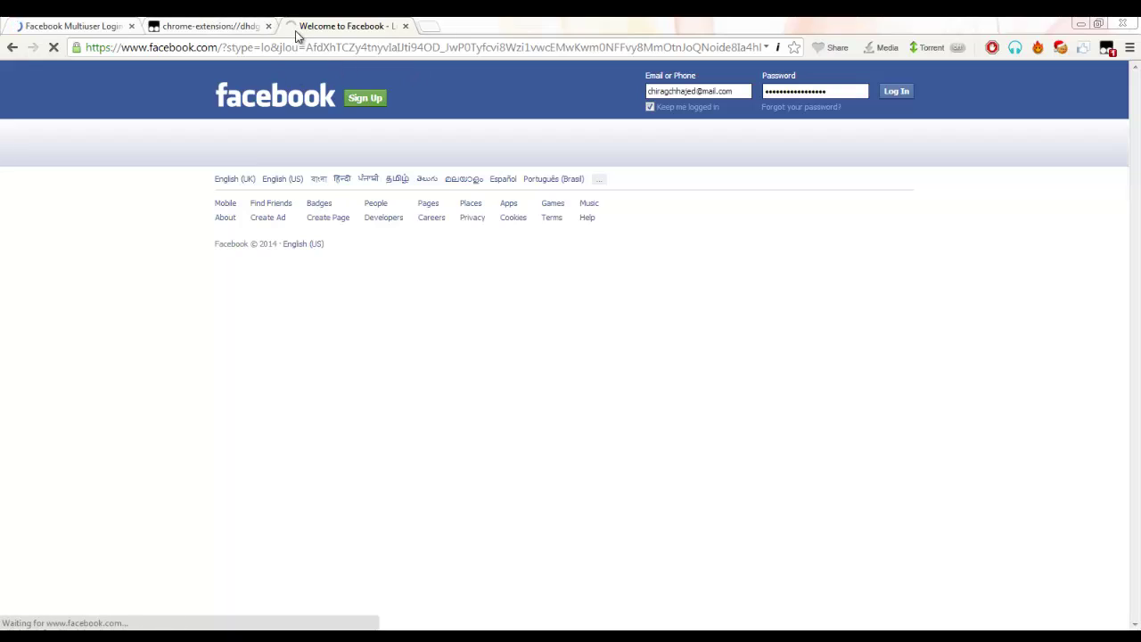
pyautogui.click(211, 25)
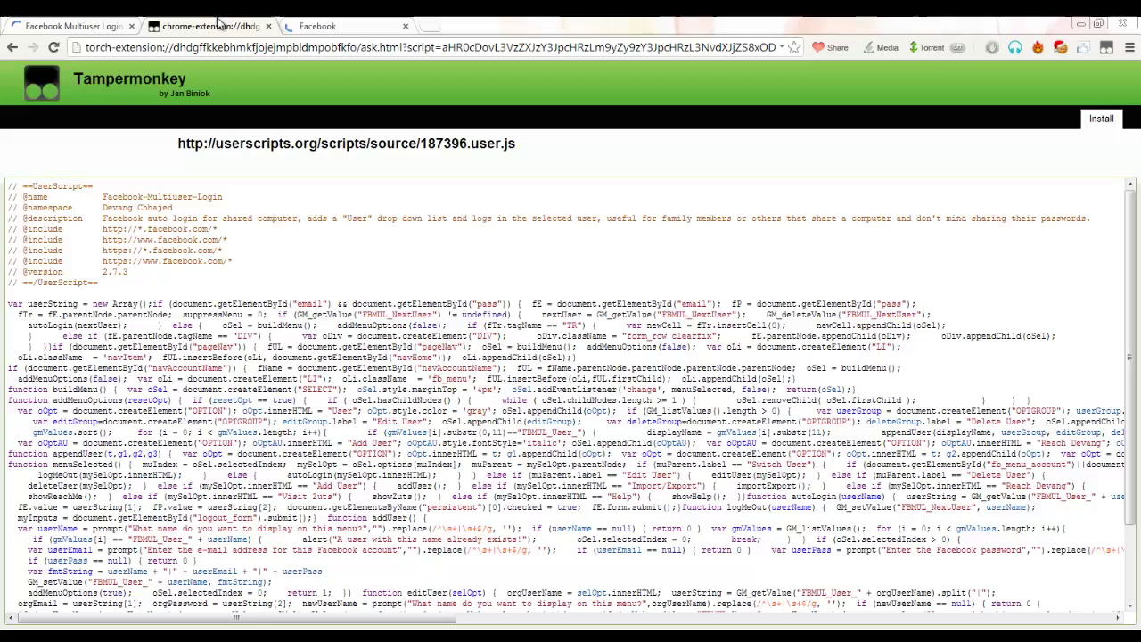
pyautogui.scroll(-1, 338, 298)
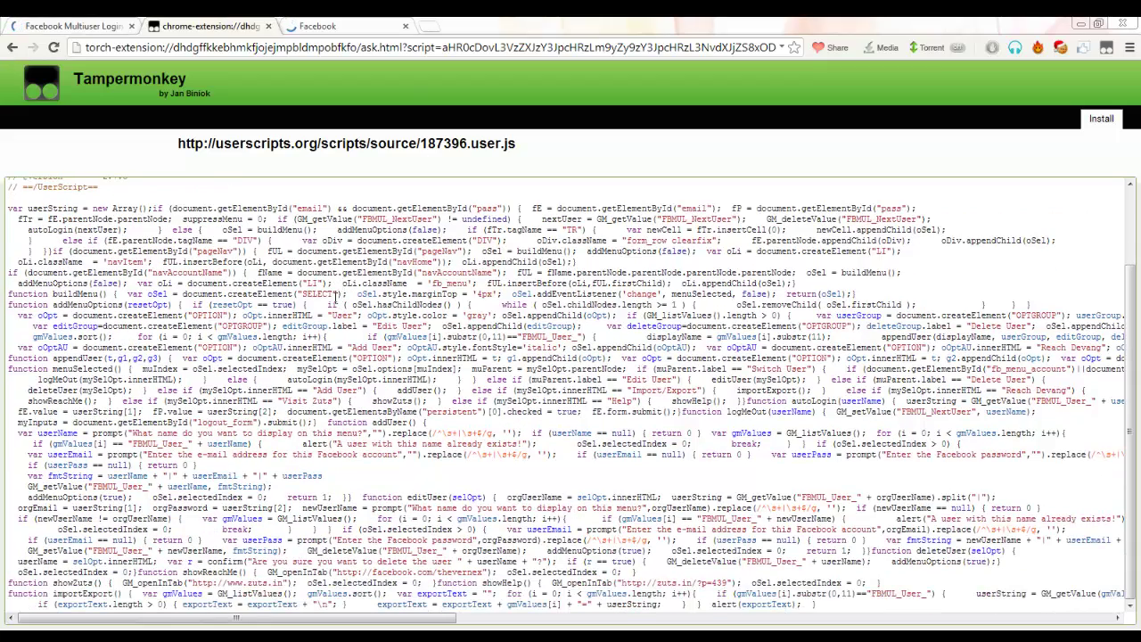
pyautogui.scroll(1, 336, 296)
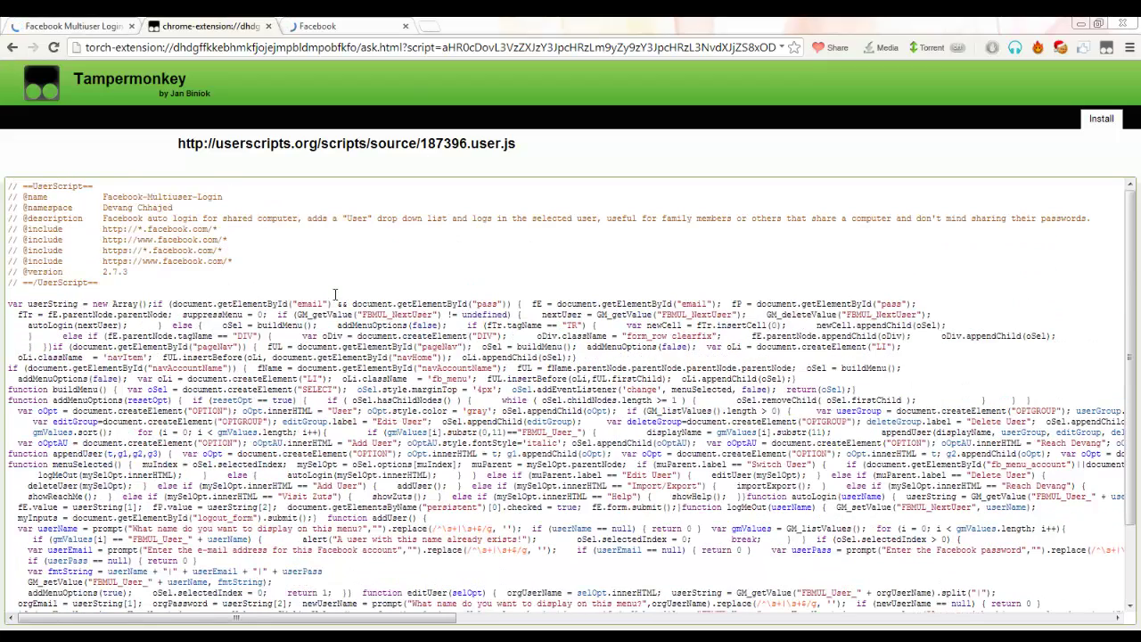